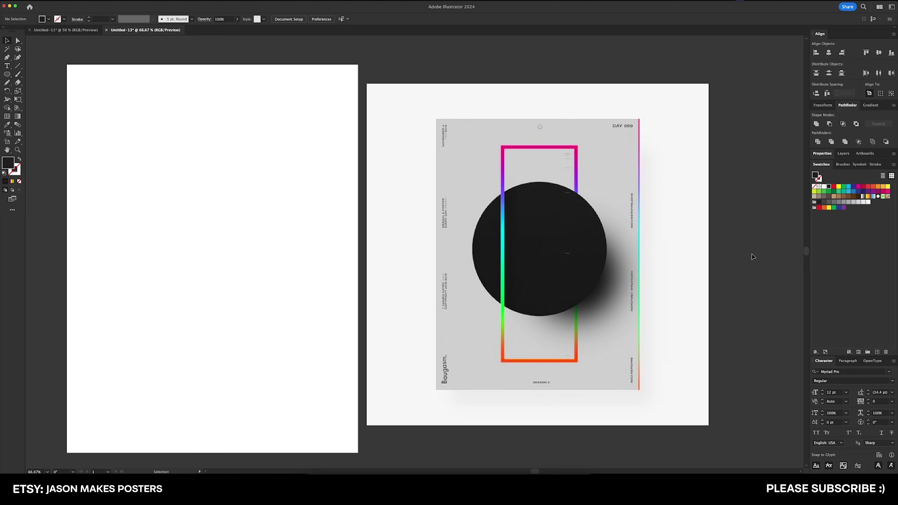
Draw a black-outlined, unfilled rectangle and centre it on the artboard
scroll(317, 248, "right", 2)
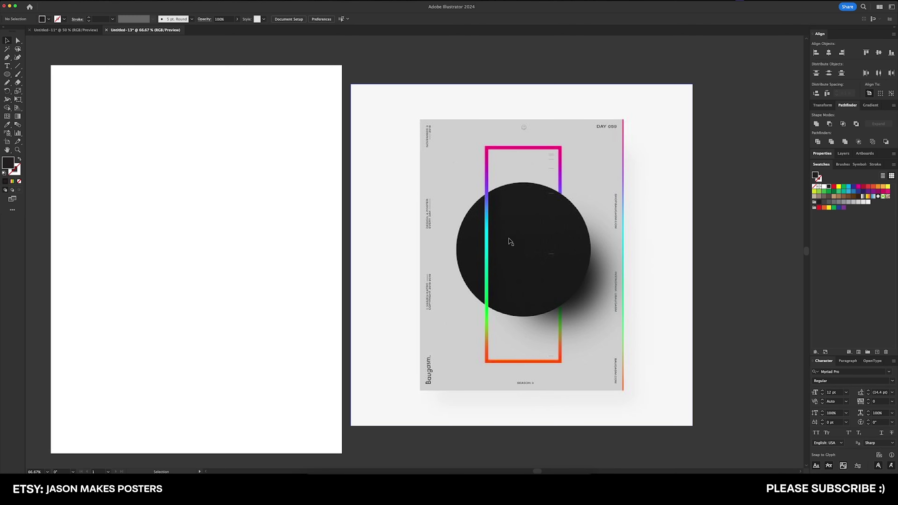
scroll(511, 242, "left", 5)
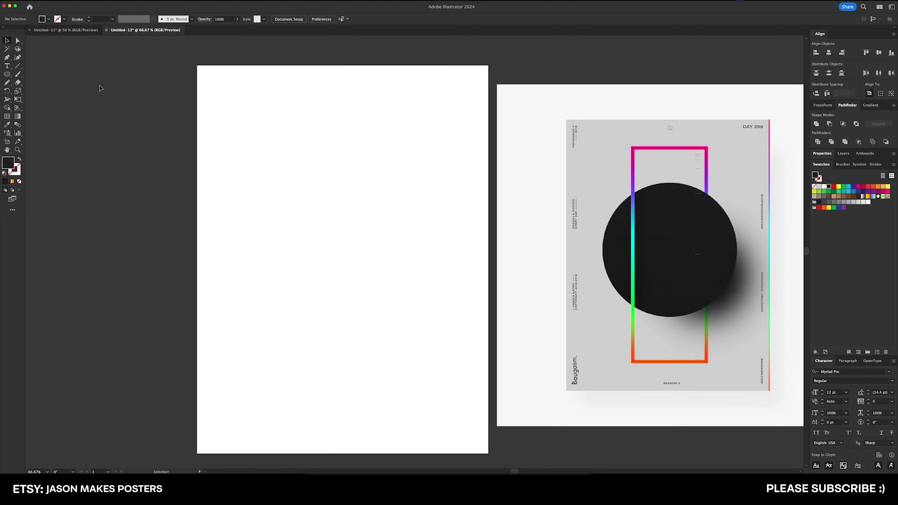
left_click(7, 74)
left_click(37, 77)
key("shift+x")
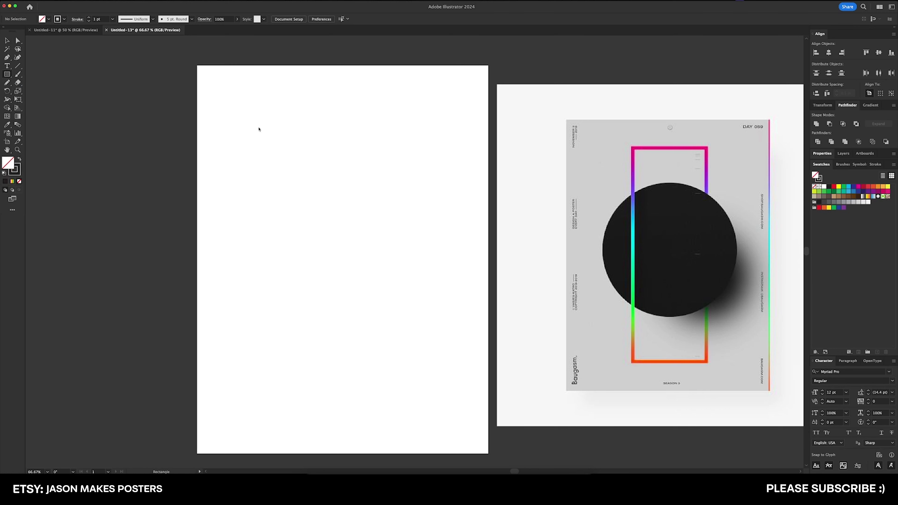
left_click_drag(259, 125, 421, 398)
left_click(313, 19)
left_click(342, 19)
Resize the rectangle to 8 in wide by 18 in tall
left_click(823, 105)
left_click(877, 116)
type("8")
key("Tab")
type("17")
key("Return")
key("Up")
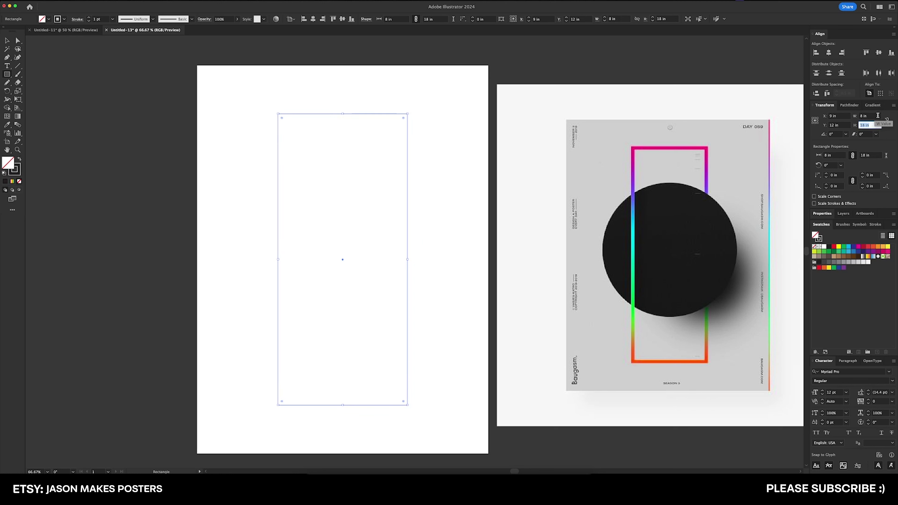
key("Return")
key("v")
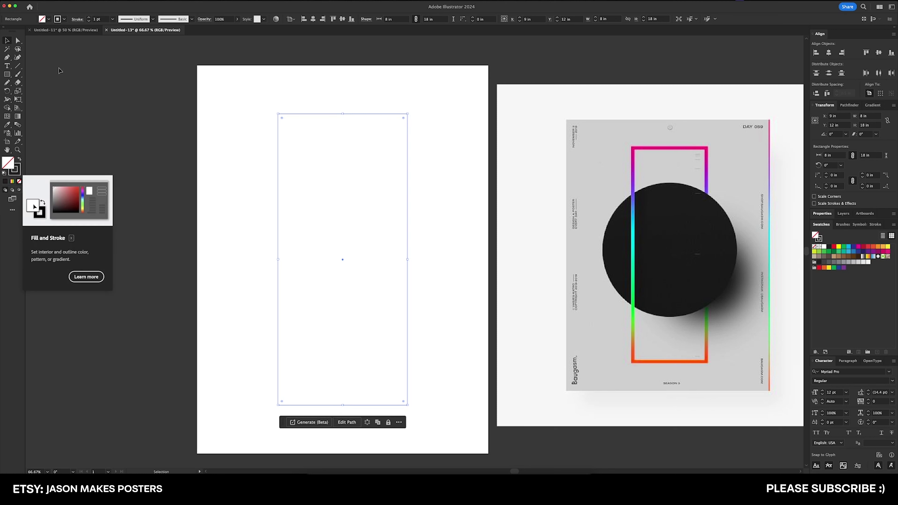
Set the rectangle's outline thickness to 20 pt
left_click(105, 20)
key("shift+Up")
key("shift+Up")
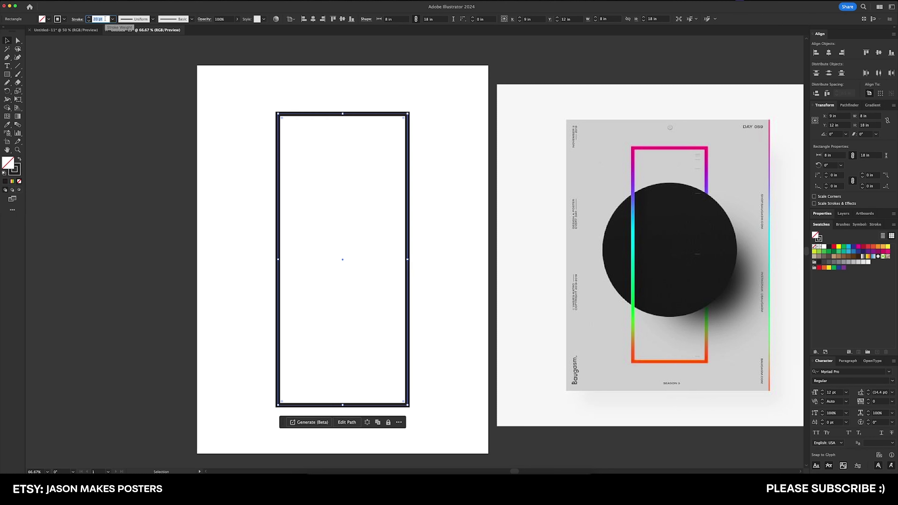
key("Return")
left_click_drag(239, 95, 331, 157)
Apply the rainbow gradient, nudging the yellow stop left and placing the orange stop at 50%
left_click(873, 105)
left_click(846, 116)
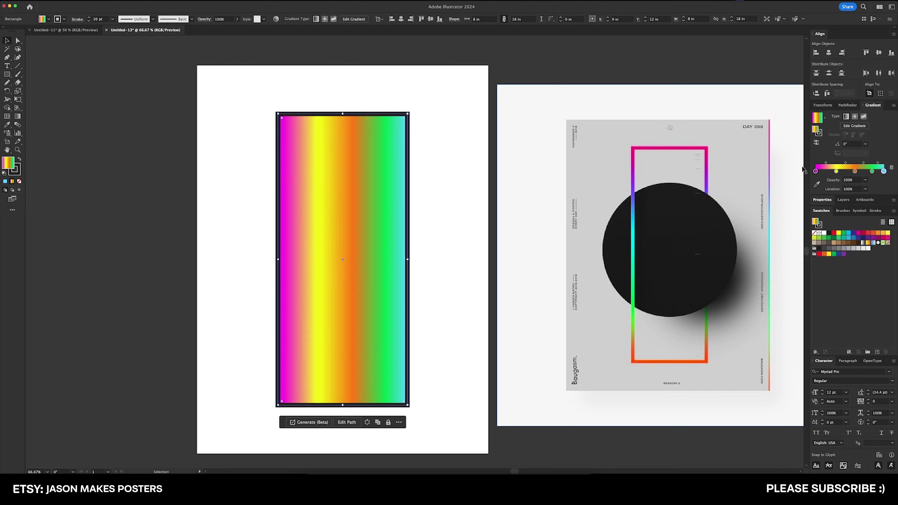
left_click_drag(837, 172, 833, 172)
left_click(856, 172)
double_click(855, 189)
type("50")
key("Return")
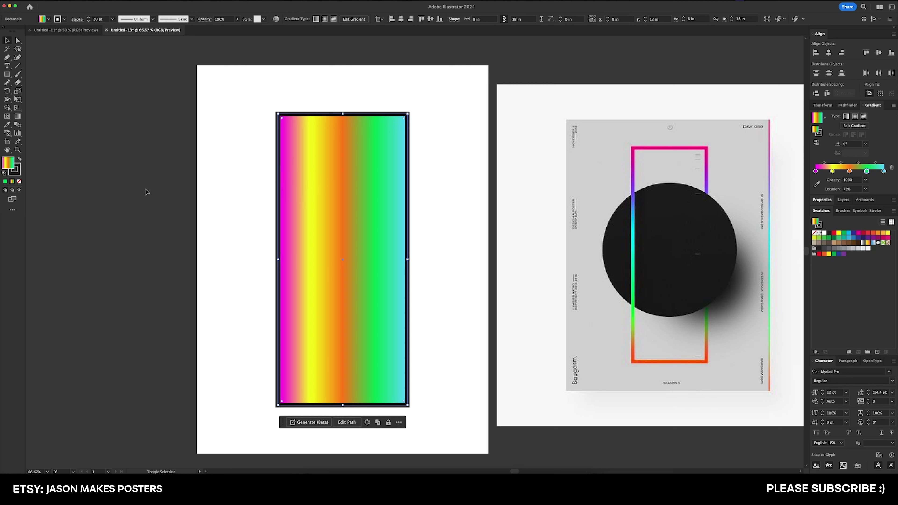
Move the gradient onto the outline, set the fill to None, and angle the gradient at 90°
key("shift+x")
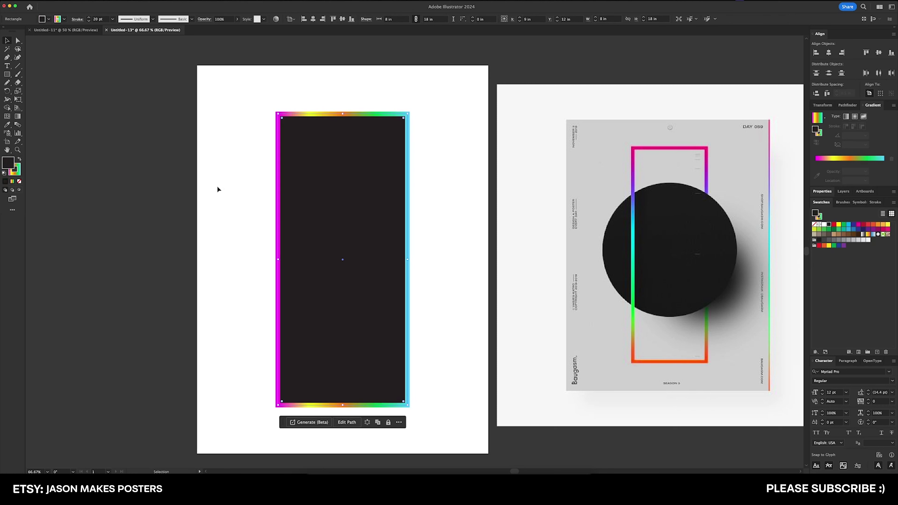
left_click(19, 182)
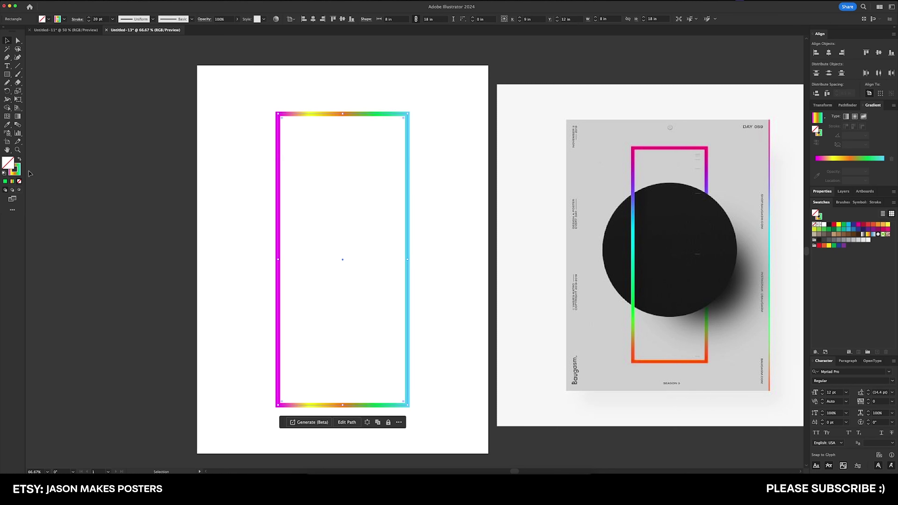
left_click(16, 170)
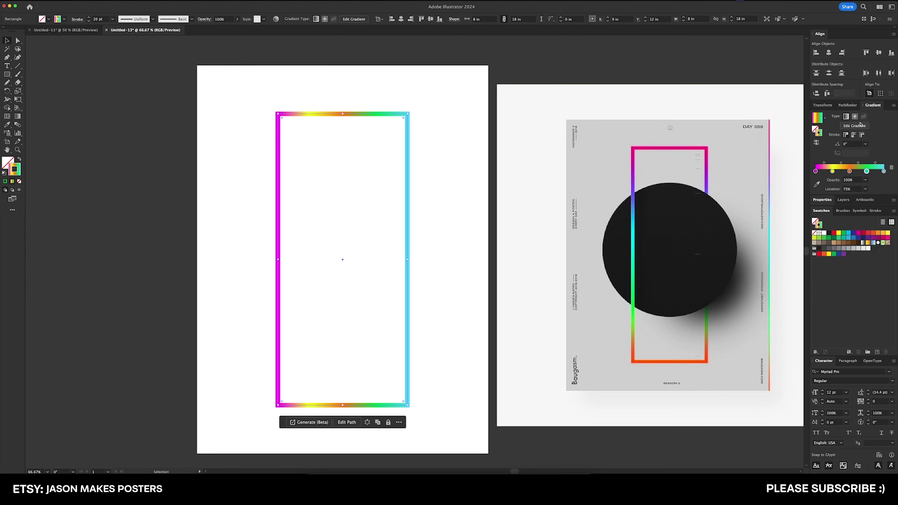
left_click(855, 144)
type("90")
key("Return")
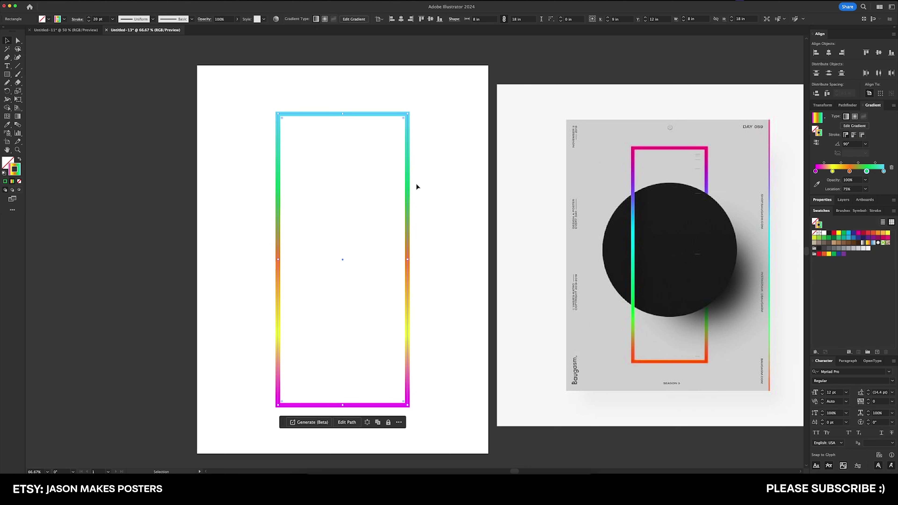
Draw a circle from the rectangle's centre and give it the reference circle's black fill
left_click(398, 258)
key("l")
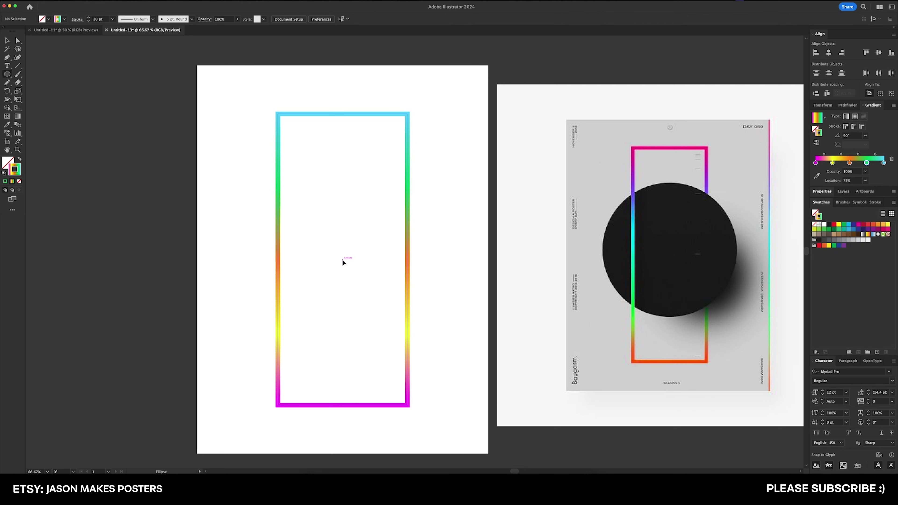
left_click_drag(342, 259, 430, 327)
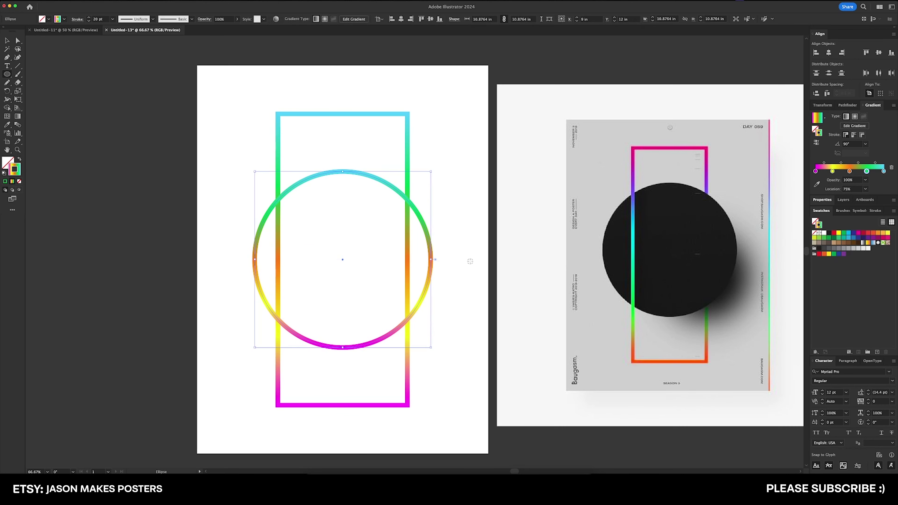
key("i")
left_click(665, 242)
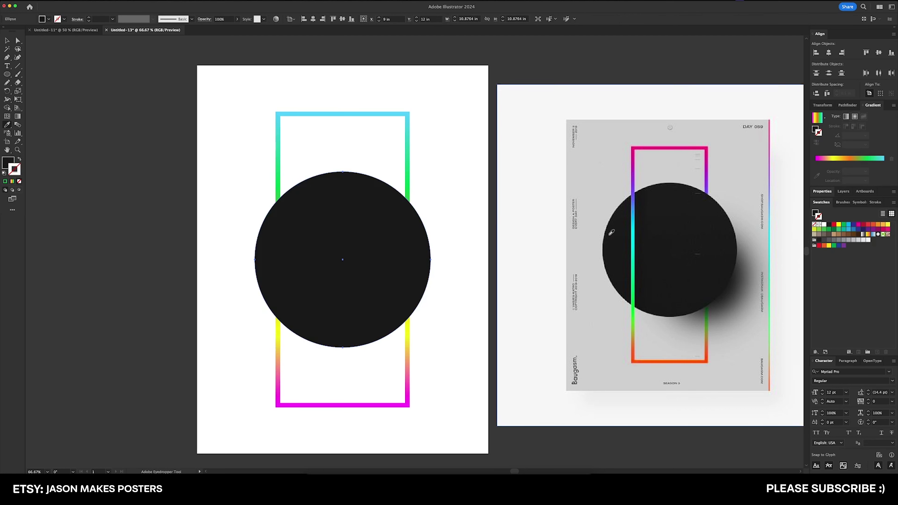
key("v")
Set the circle's size to 12 in
left_click(823, 105)
left_click(870, 116)
type("12")
key("Tab")
key("Return")
key("v")
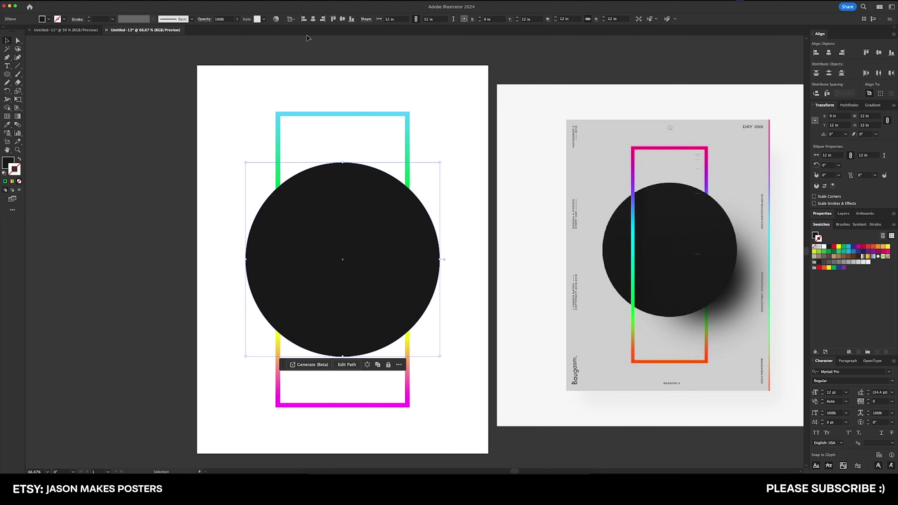
left_click(470, 140)
scroll(389, 163, "left", 5)
Alt-drag a spare copy of the circle and rectangle to the left of the artboard
left_click_drag(388, 161, 217, 245)
left_click(300, 211)
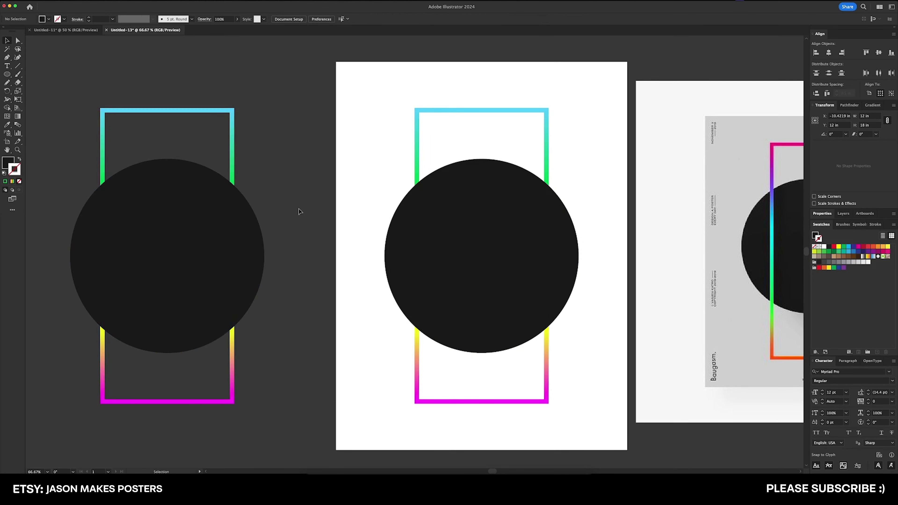
scroll(300, 211, "right", 3)
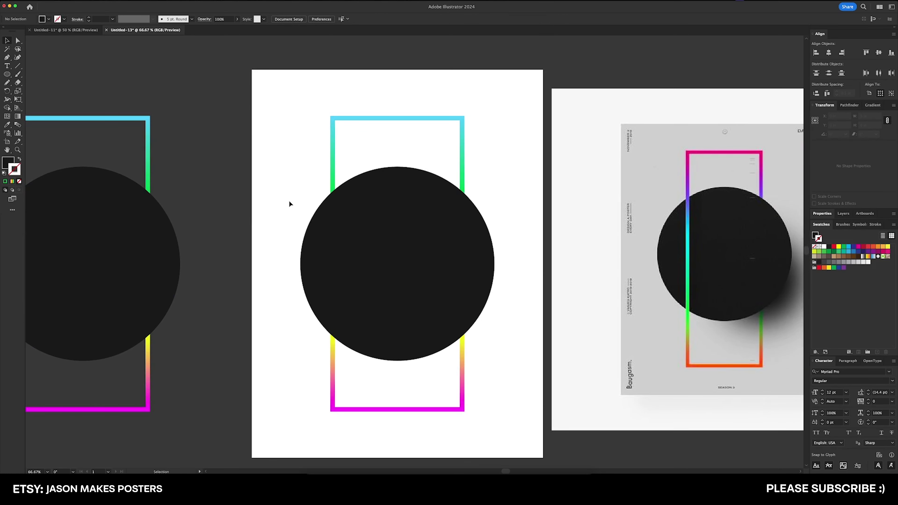
Expand the gradient rectangle with Fill and Stroke checked
left_click_drag(229, 87, 344, 132)
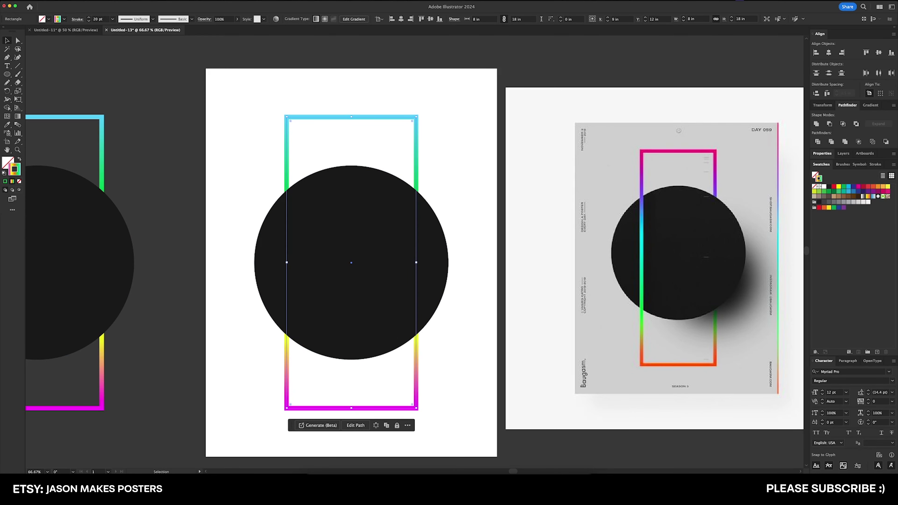
left_click(143, 74)
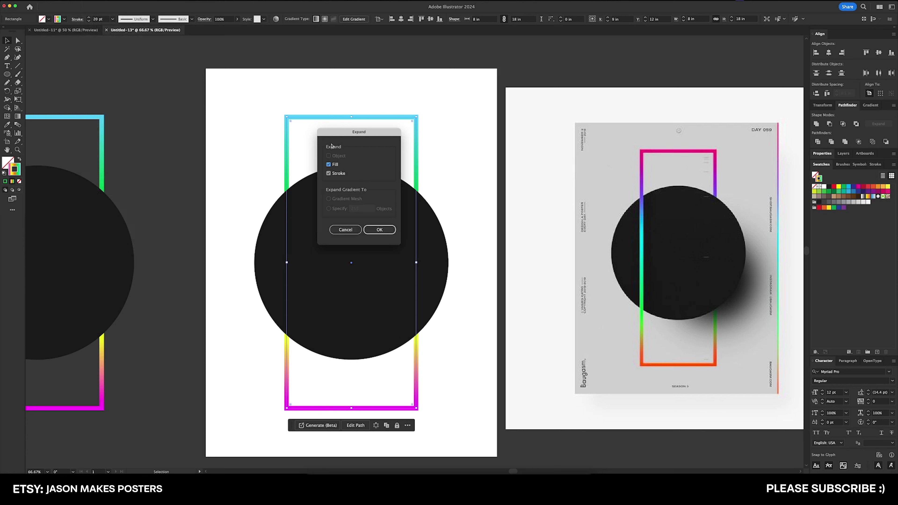
left_click_drag(342, 135, 394, 137)
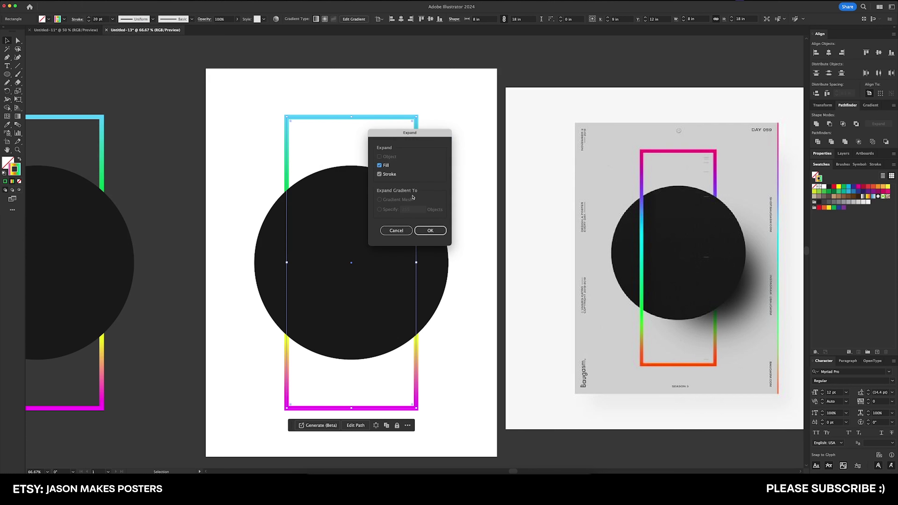
left_click(430, 231)
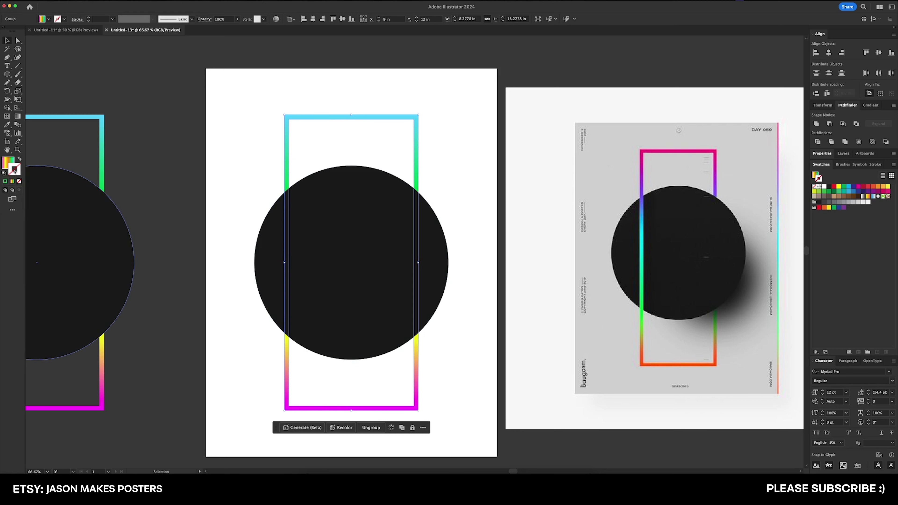
left_click(866, 105)
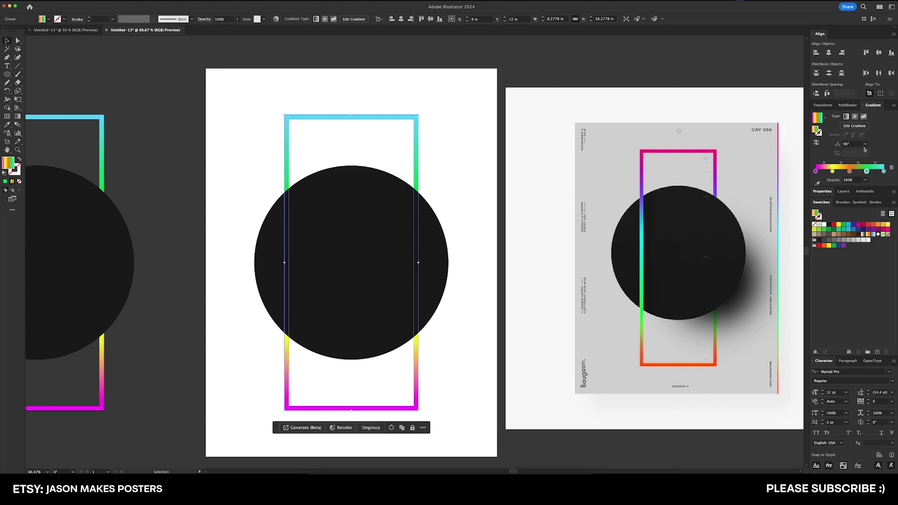
Bring the gradient rectangle in front of the circle
left_click(847, 105)
left_click(255, 128)
left_click_drag(255, 99, 332, 129)
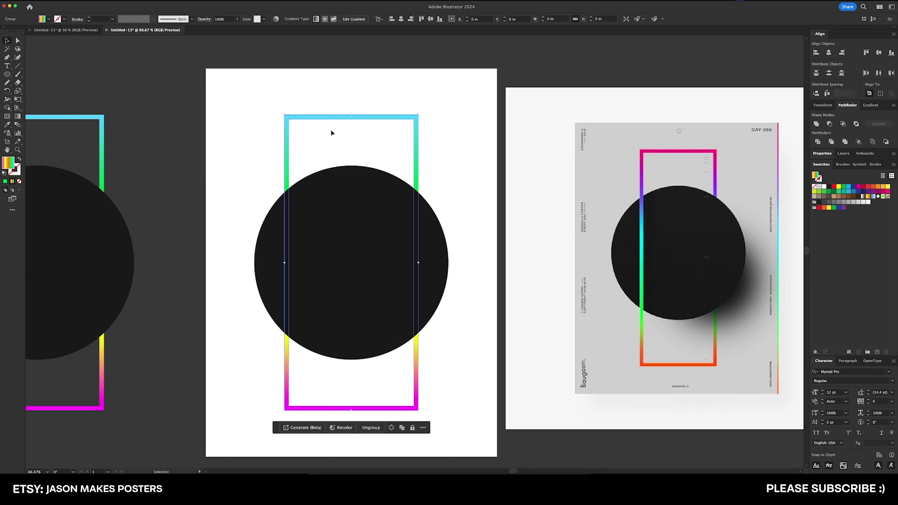
left_click(91, 1)
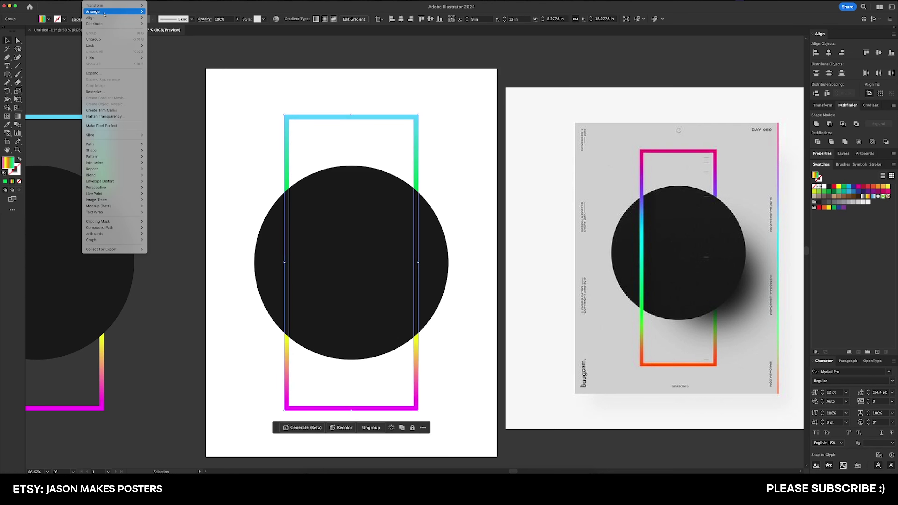
mouse_move(113, 13)
left_click(167, 11)
Select the circle and rectangle together and apply Pathfinder Divide
left_click(226, 159)
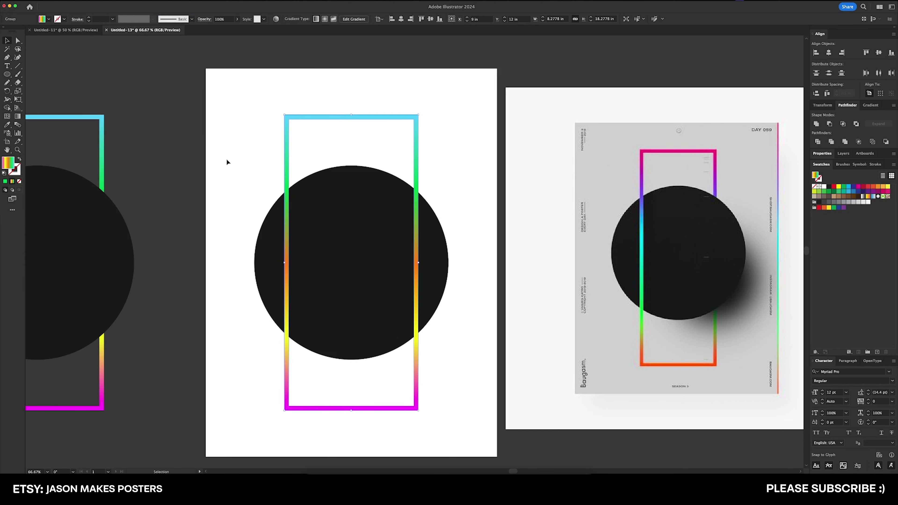
scroll(460, 198, "down", 1)
left_click_drag(467, 201, 376, 273)
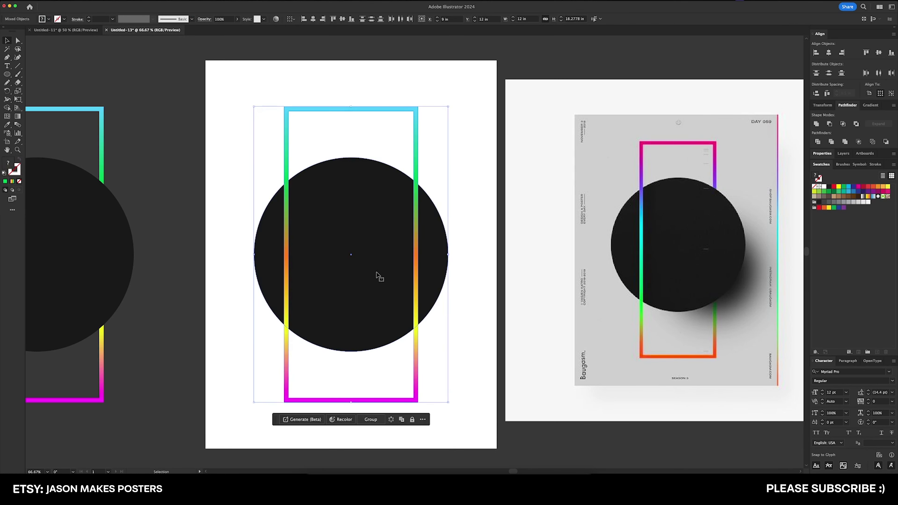
left_click(818, 143)
left_click(468, 213)
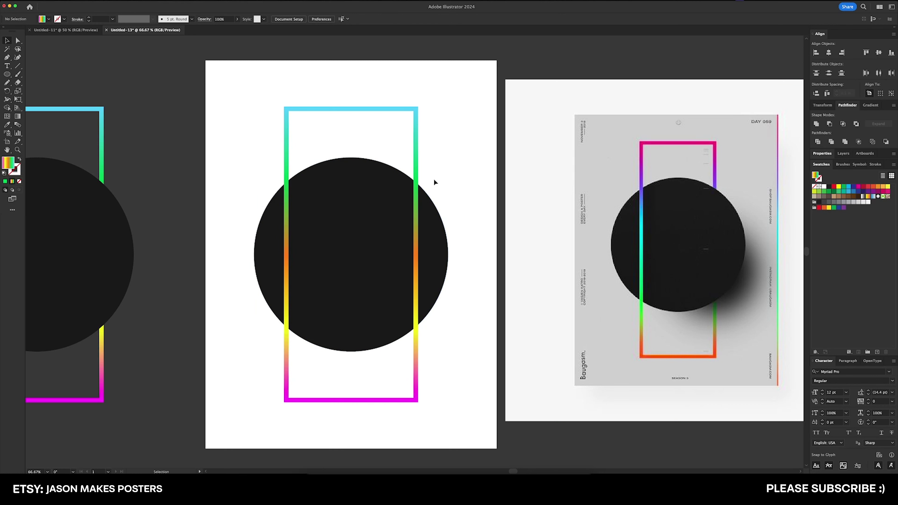
Delete the rectangle's right edge segment inside the circle with the Direct Selection tool
left_click(18, 41)
left_click(417, 247)
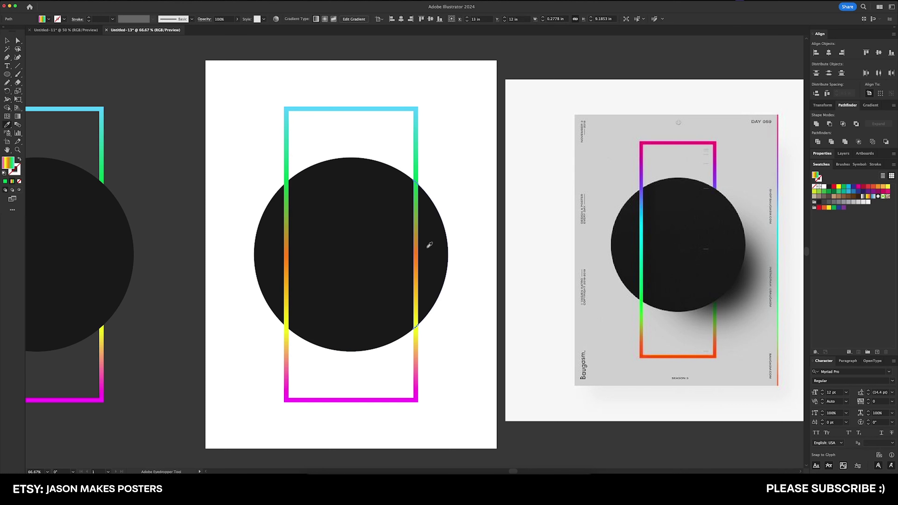
key("Delete")
key("v")
scroll(377, 161, "left", 2)
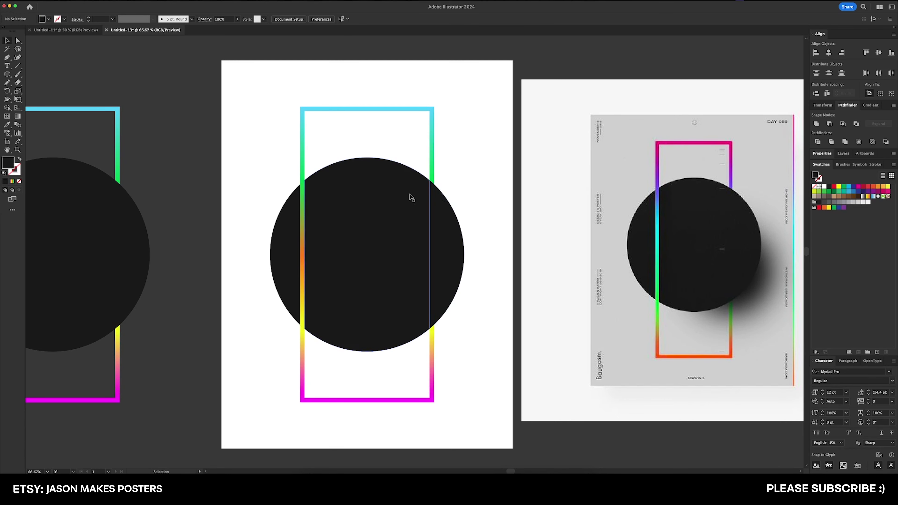
key("space")
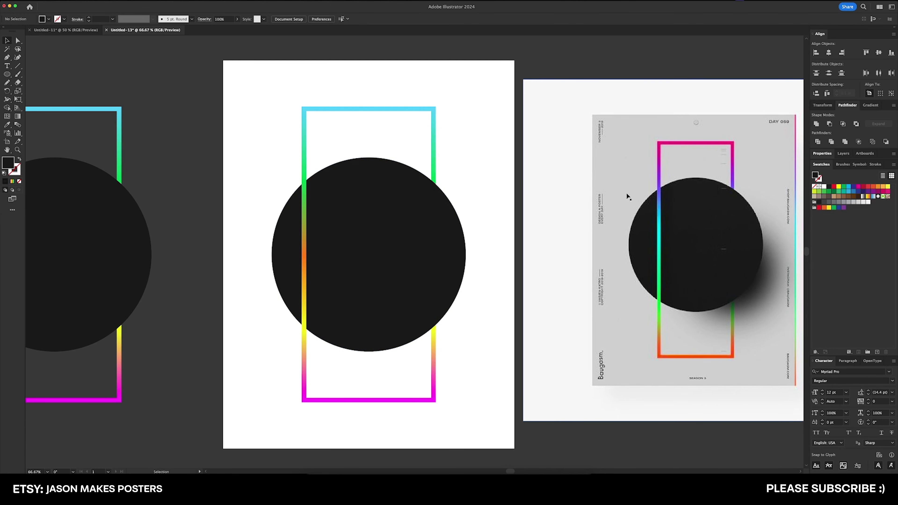
Zoom in to inspect the divided edge, then fit the whole artboard back into view
scroll(297, 183, "up", 2)
scroll(298, 181, "up", 10)
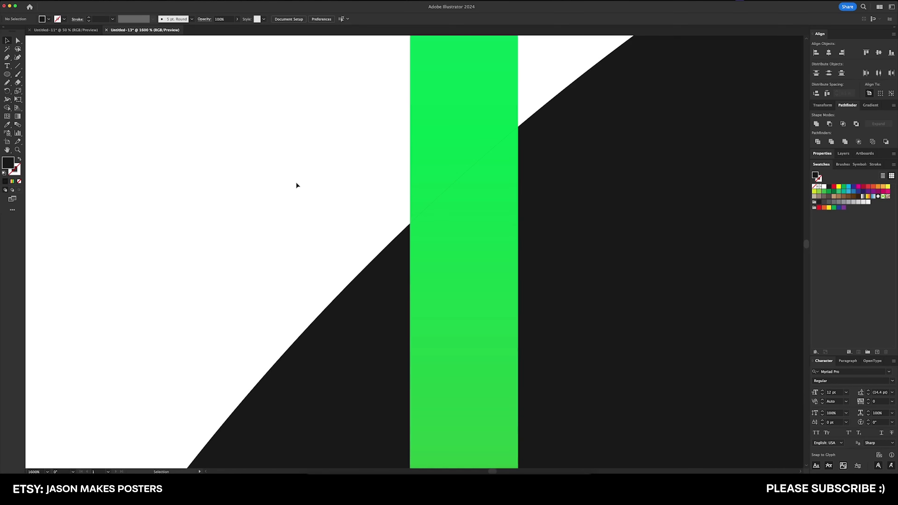
scroll(373, 158, "right", 3)
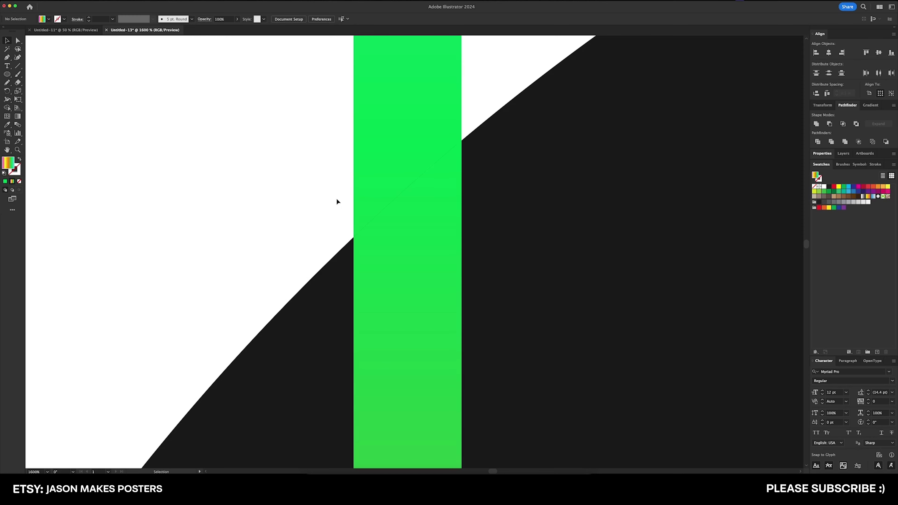
key("super+0")
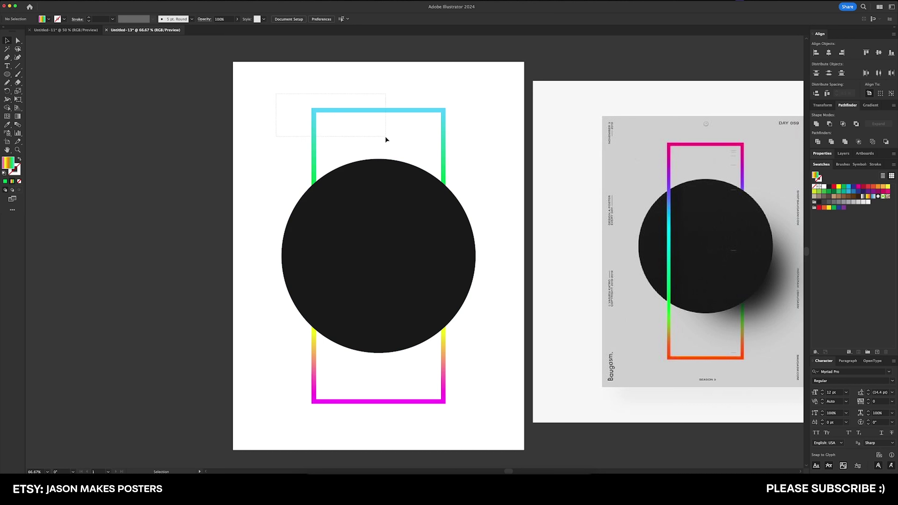
Bring the gradient rectangle in front of the circle via Object > Arrange
left_click_drag(385, 138, 386, 138)
left_click(90, 1)
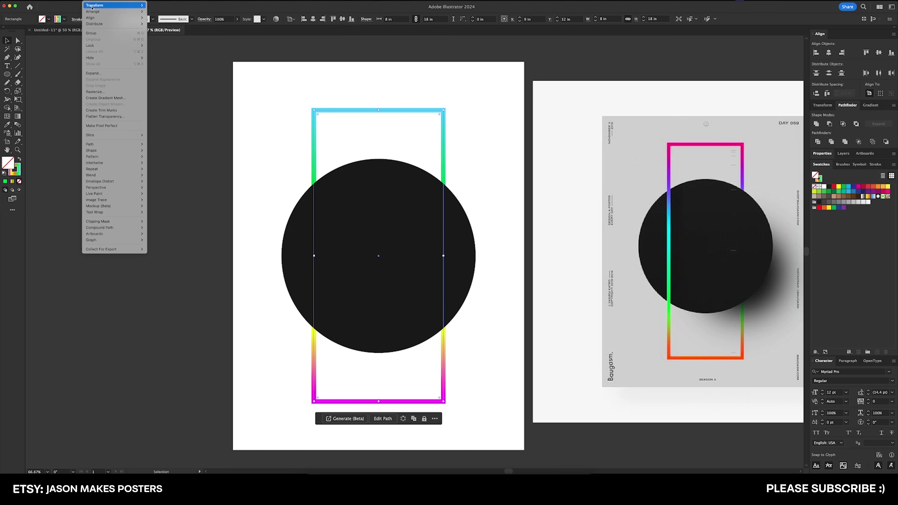
mouse_move(106, 12)
left_click(173, 12)
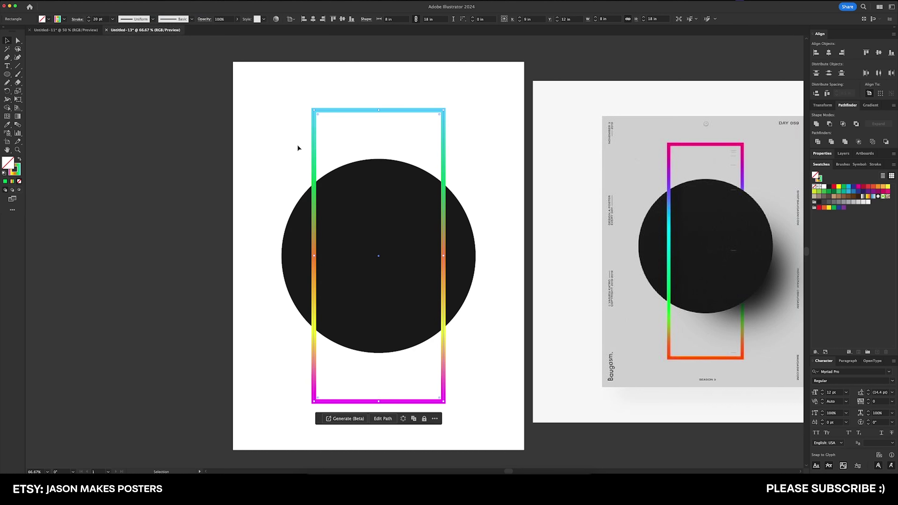
Intertwine the circle and rectangle, sending the rectangle's right edge behind the circle
left_click_drag(271, 138, 367, 257)
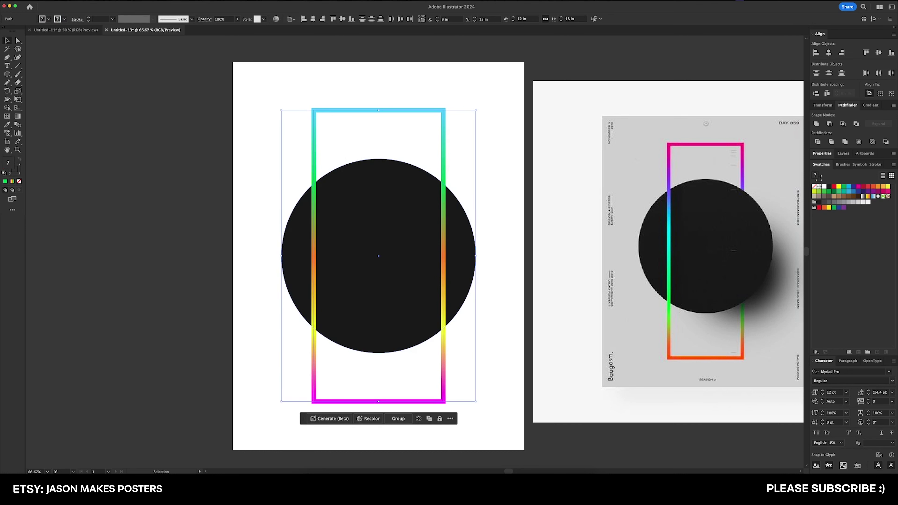
left_click(91, 1)
mouse_move(116, 163)
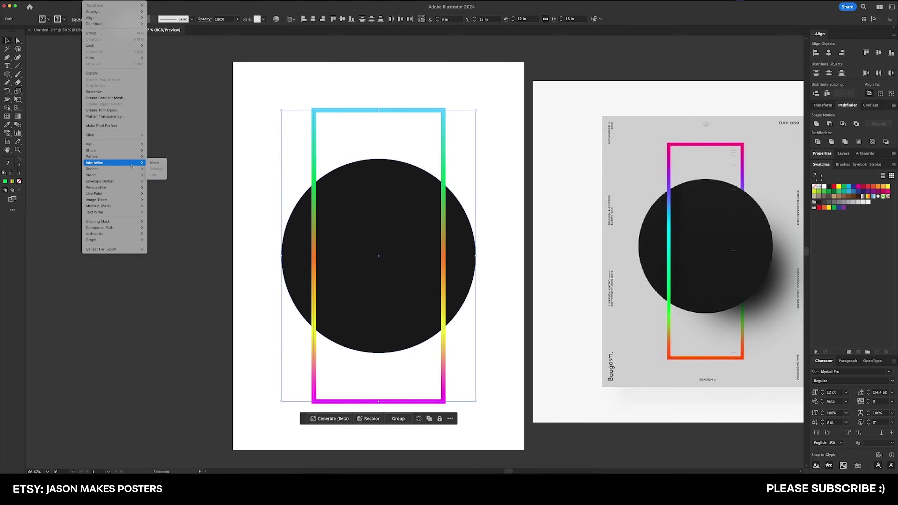
left_click(164, 164)
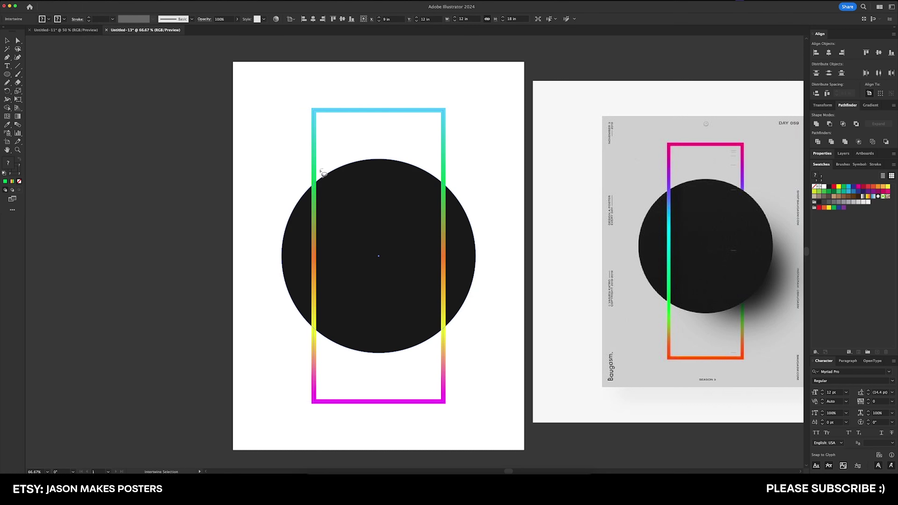
mouse_move(320, 170)
left_mouse_down()
mouse_move(299, 252)
mouse_move(305, 321)
mouse_move(319, 345)
mouse_move(330, 327)
mouse_move(331, 205)
left_mouse_up()
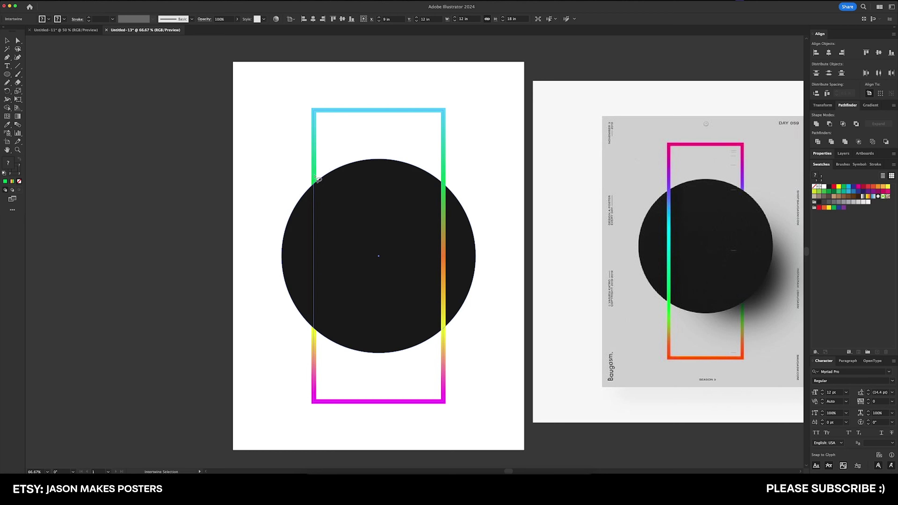
key("super+z")
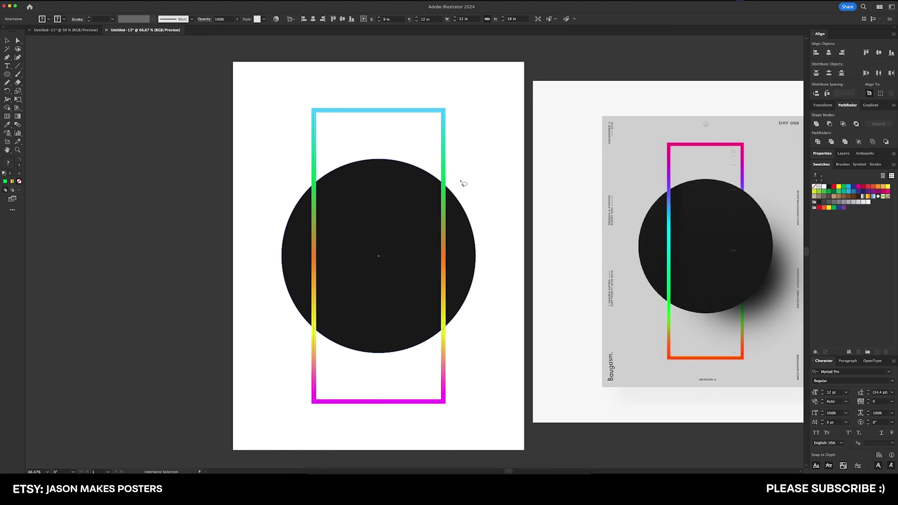
mouse_move(460, 180)
left_mouse_down()
mouse_move(430, 178)
mouse_move(428, 318)
mouse_move(432, 344)
mouse_move(445, 354)
mouse_move(458, 327)
mouse_move(465, 187)
left_mouse_up()
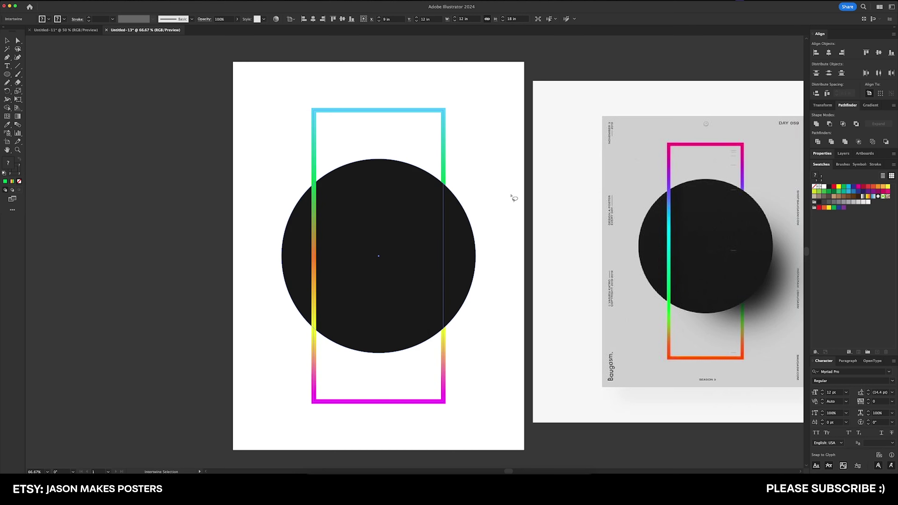
scroll(438, 187, "up", 4)
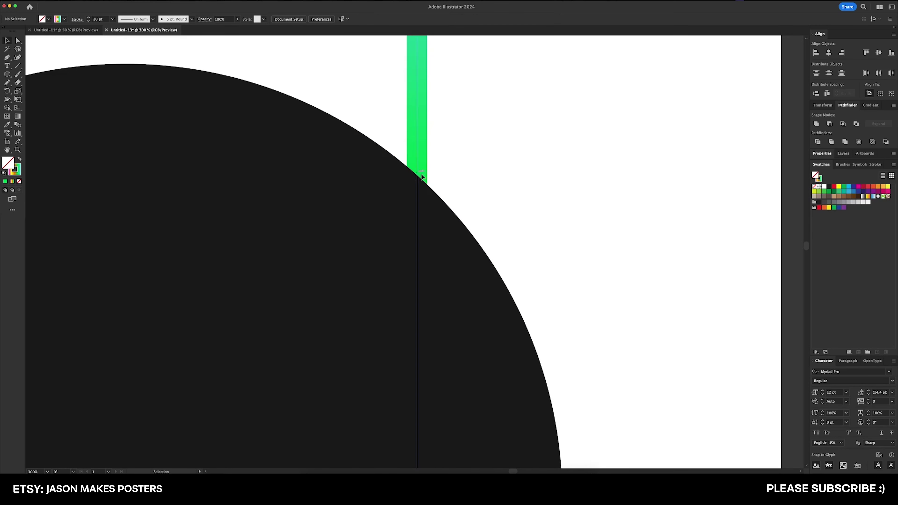
left_click_drag(427, 179, 534, 216)
left_click_drag(46, 195, 445, 189)
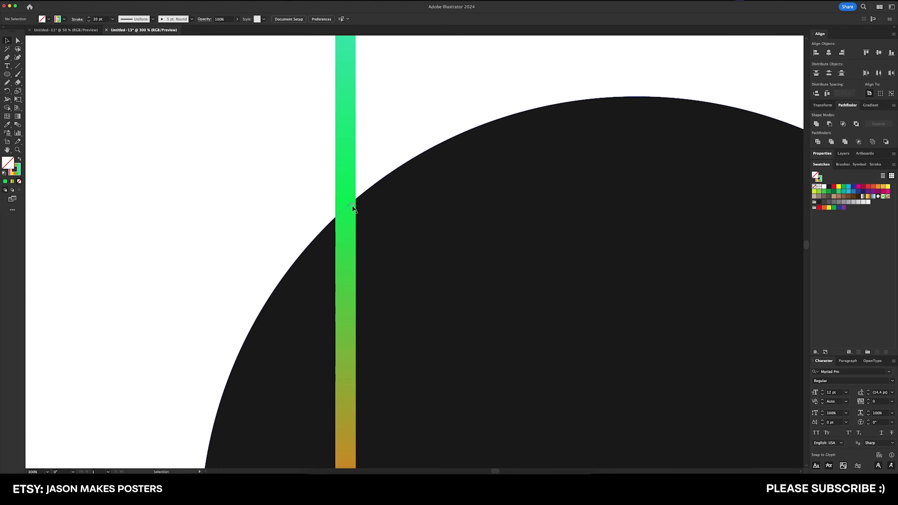
scroll(353, 209, "down", 4)
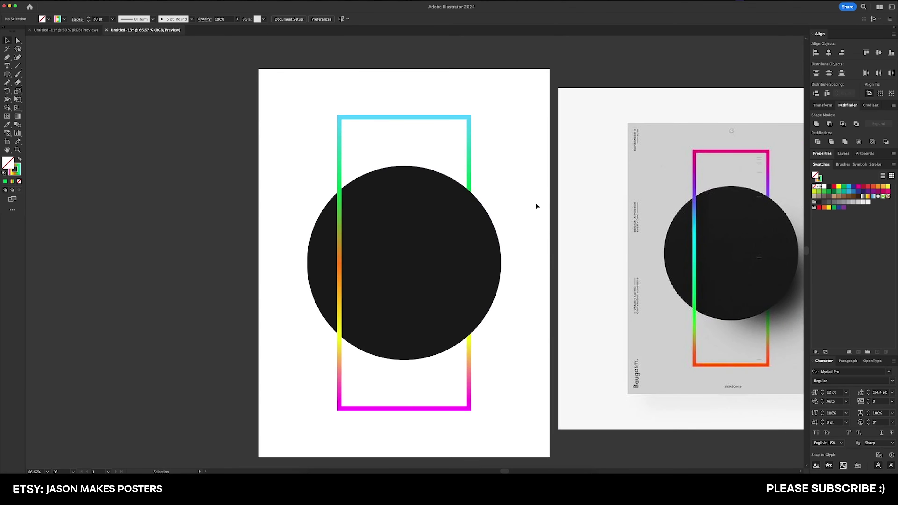
scroll(536, 207, "right", 2)
scroll(530, 203, "down", 1)
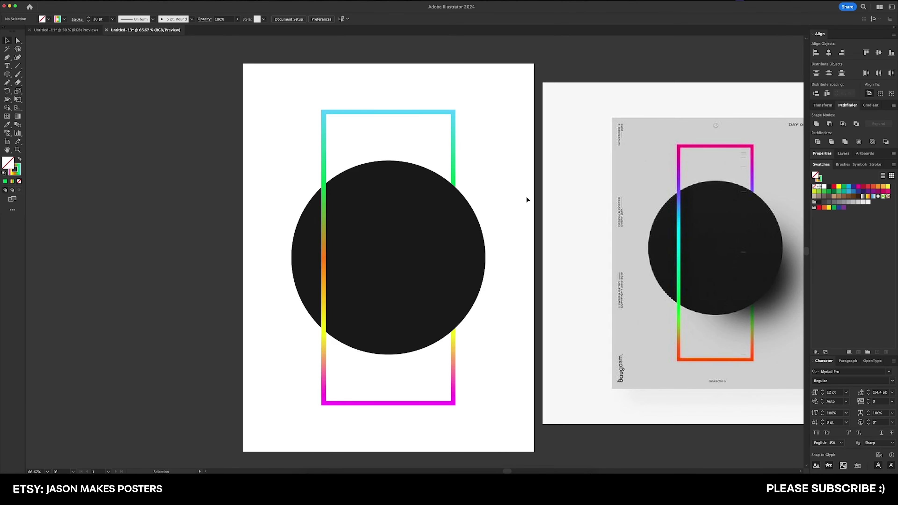